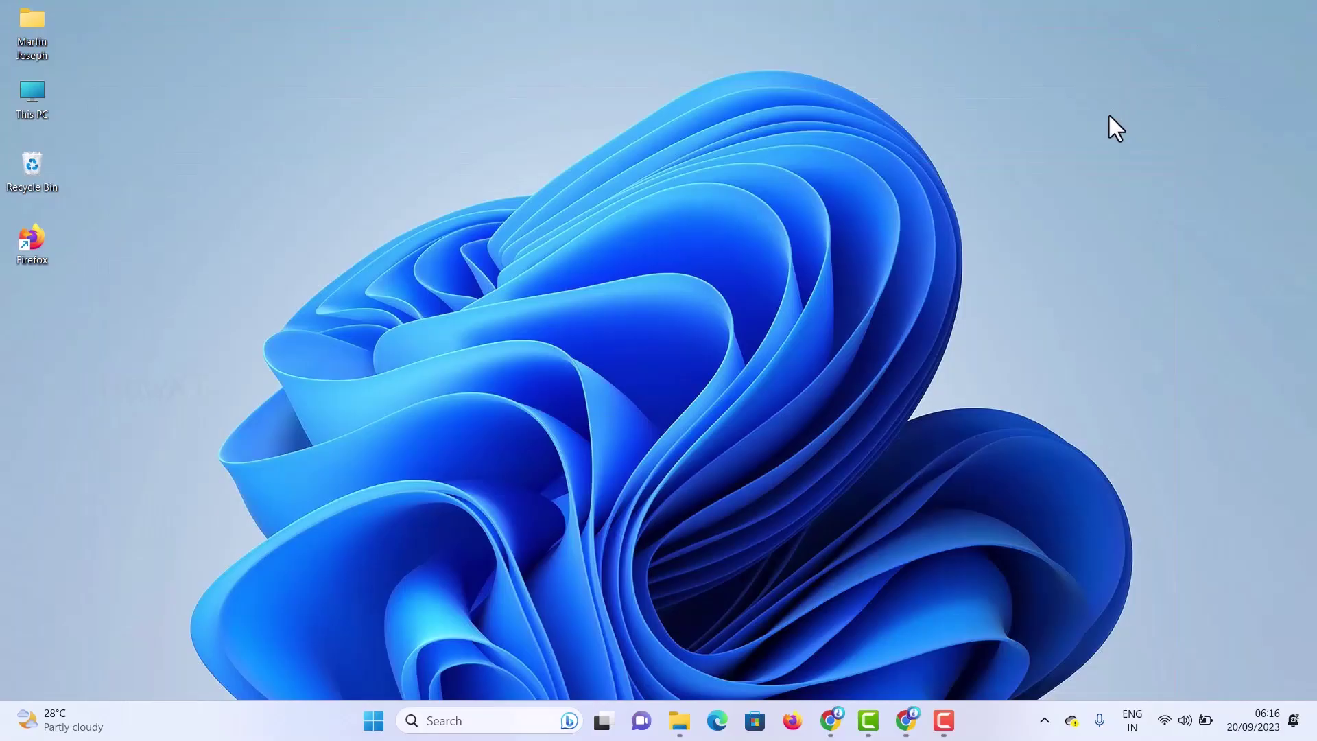
Launch Chrome from the taskbar so it opens on the Google home page.
left_click(908, 722)
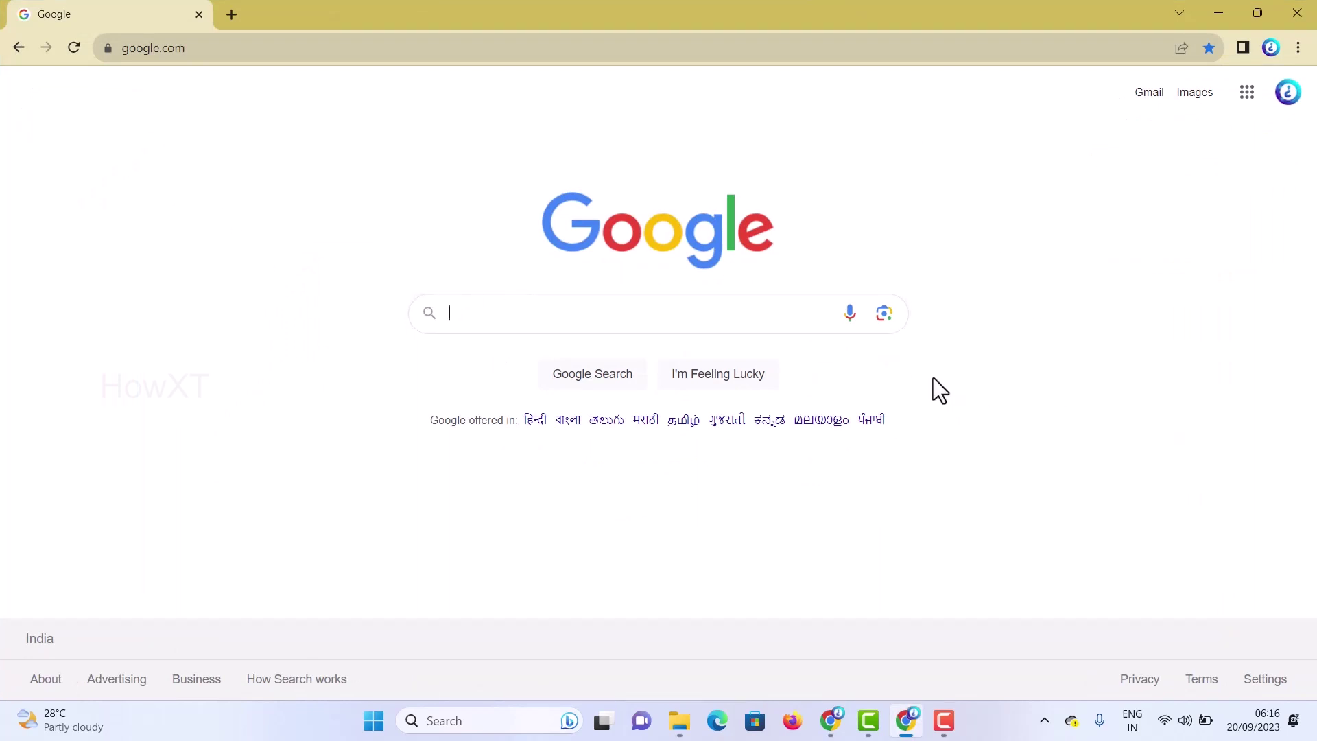
Bring up the Google Lens panel from the camera icon in the Google search box.
left_click(883, 315)
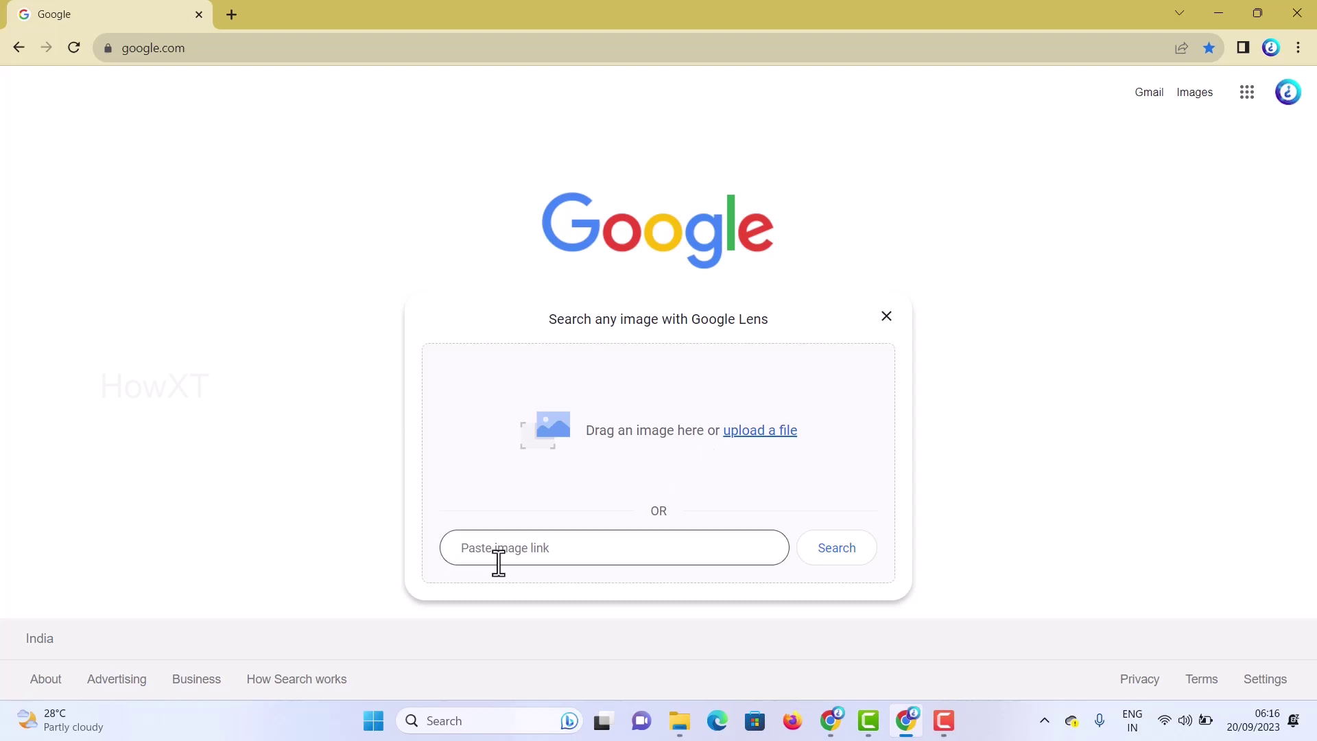
Select the Remove unwanted extension image in the Downloads folder for upload.
left_click(748, 432)
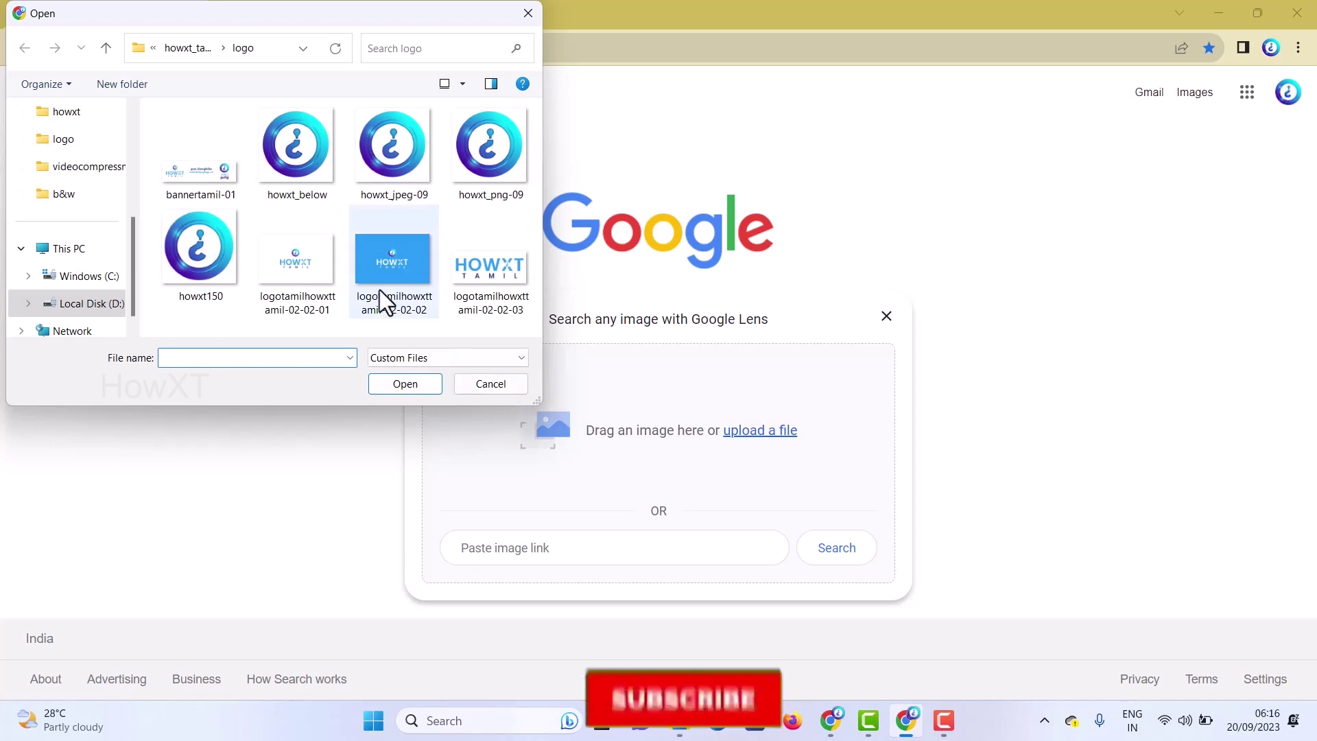
scroll(41, 194, "up", 3)
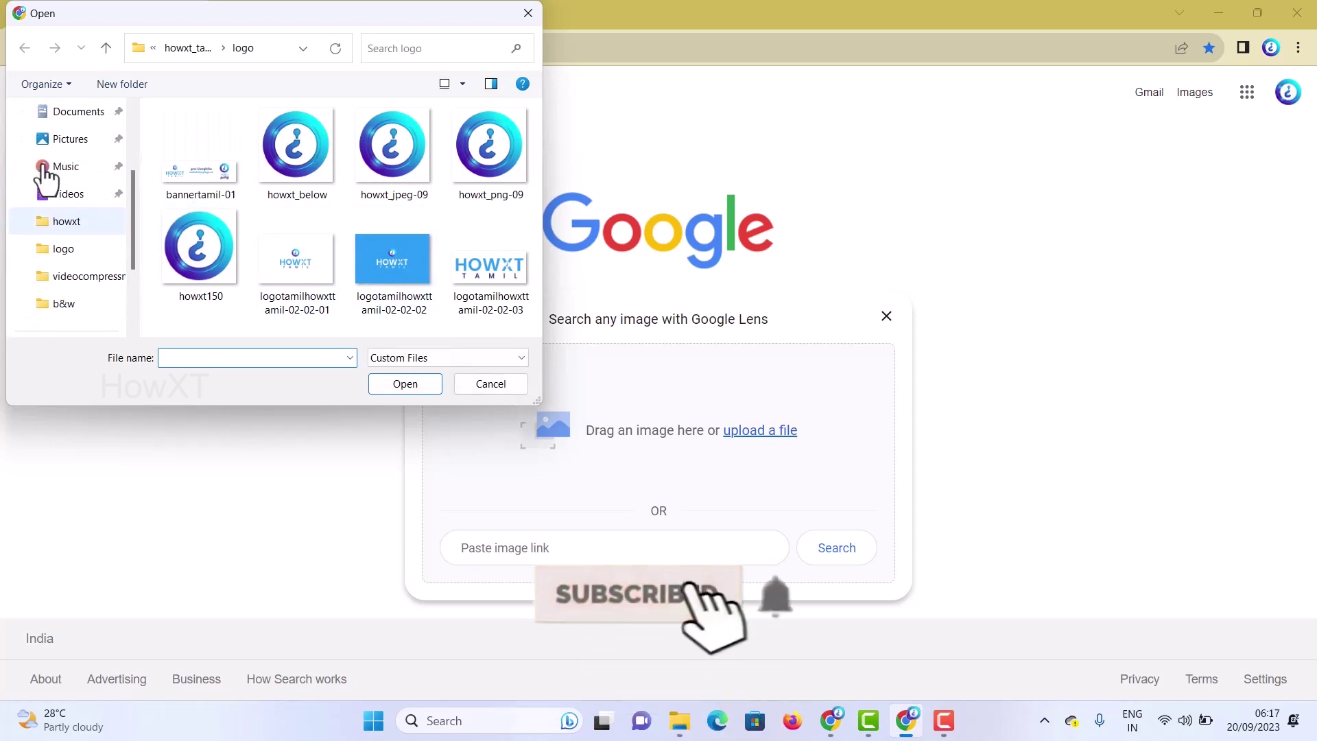
left_click(47, 167)
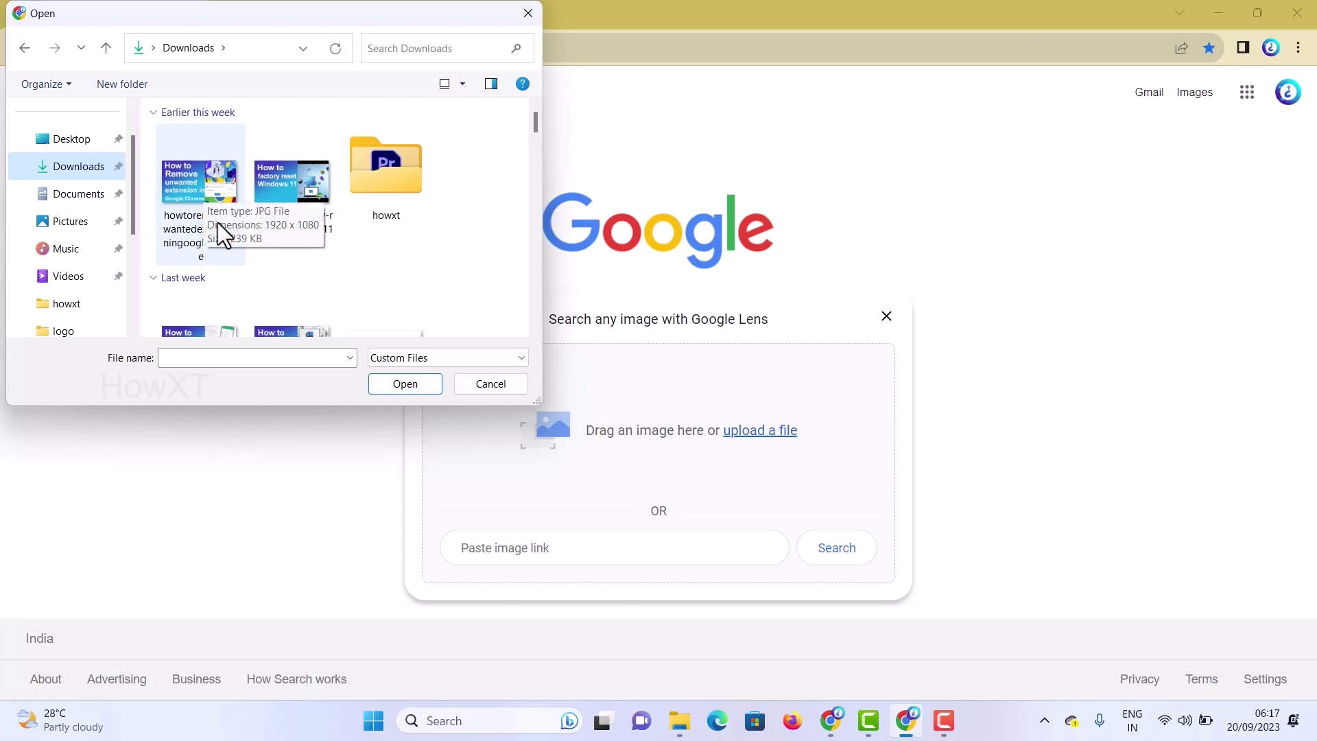
left_click(204, 195)
Upload the chosen image to Google Lens to get its visual matches.
left_click(409, 386)
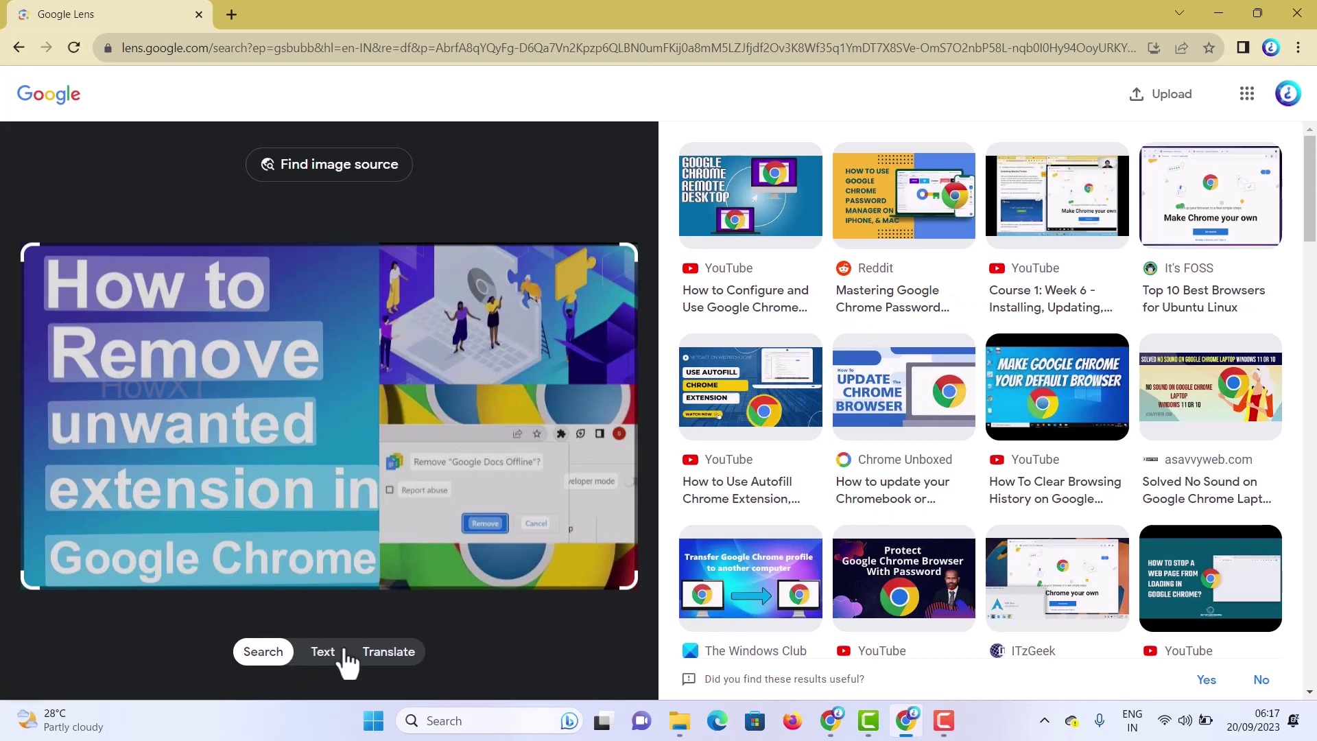
Select all of the image's text, 'How to Remove unwanted extension in Google Chrome…'.
left_click(323, 652)
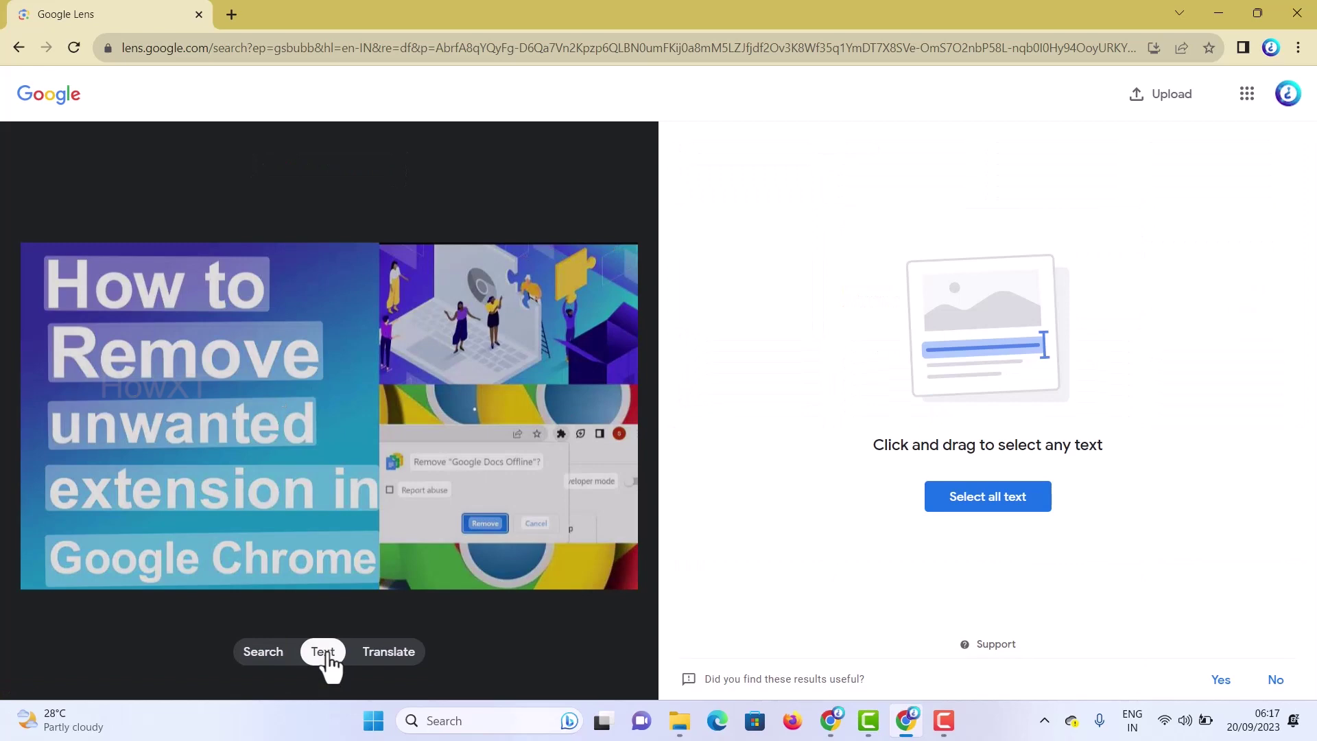
left_click(986, 497)
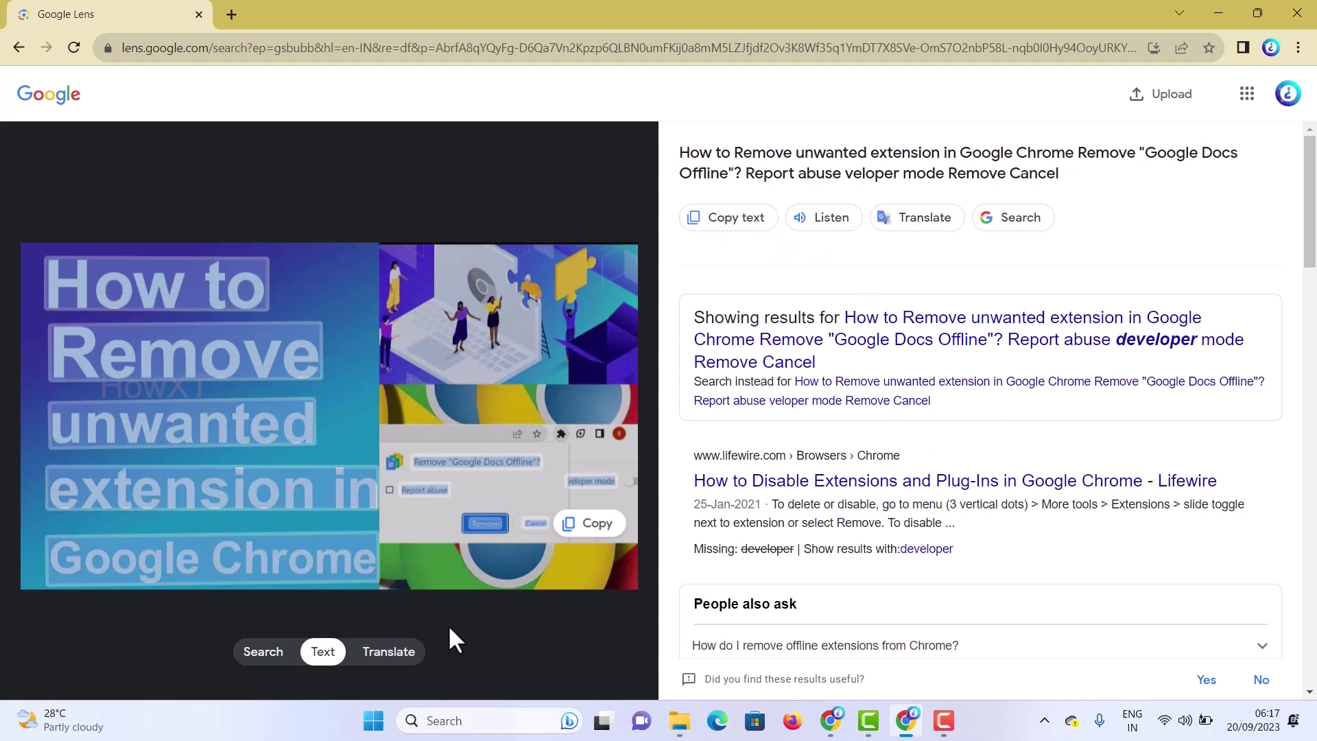
Translate the image's text and send it to a new Google Translate tab.
left_click(388, 653)
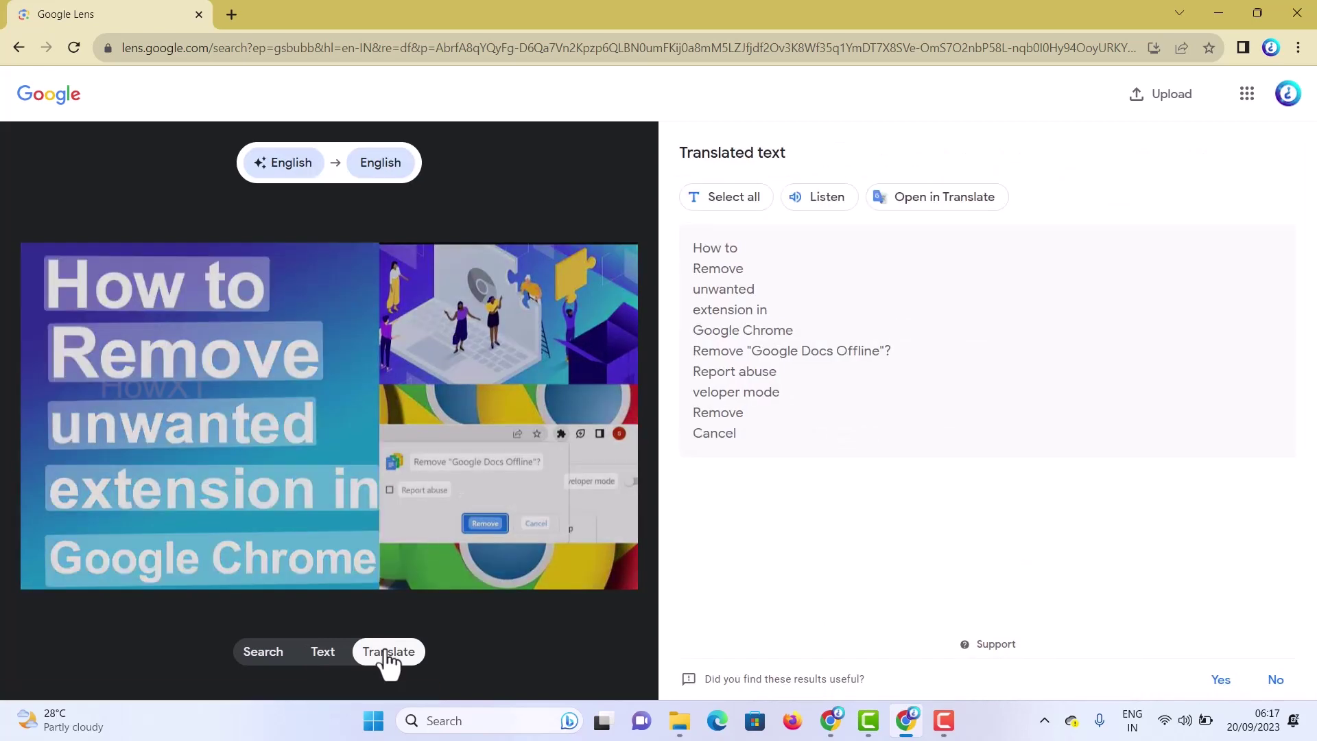
left_click(936, 203)
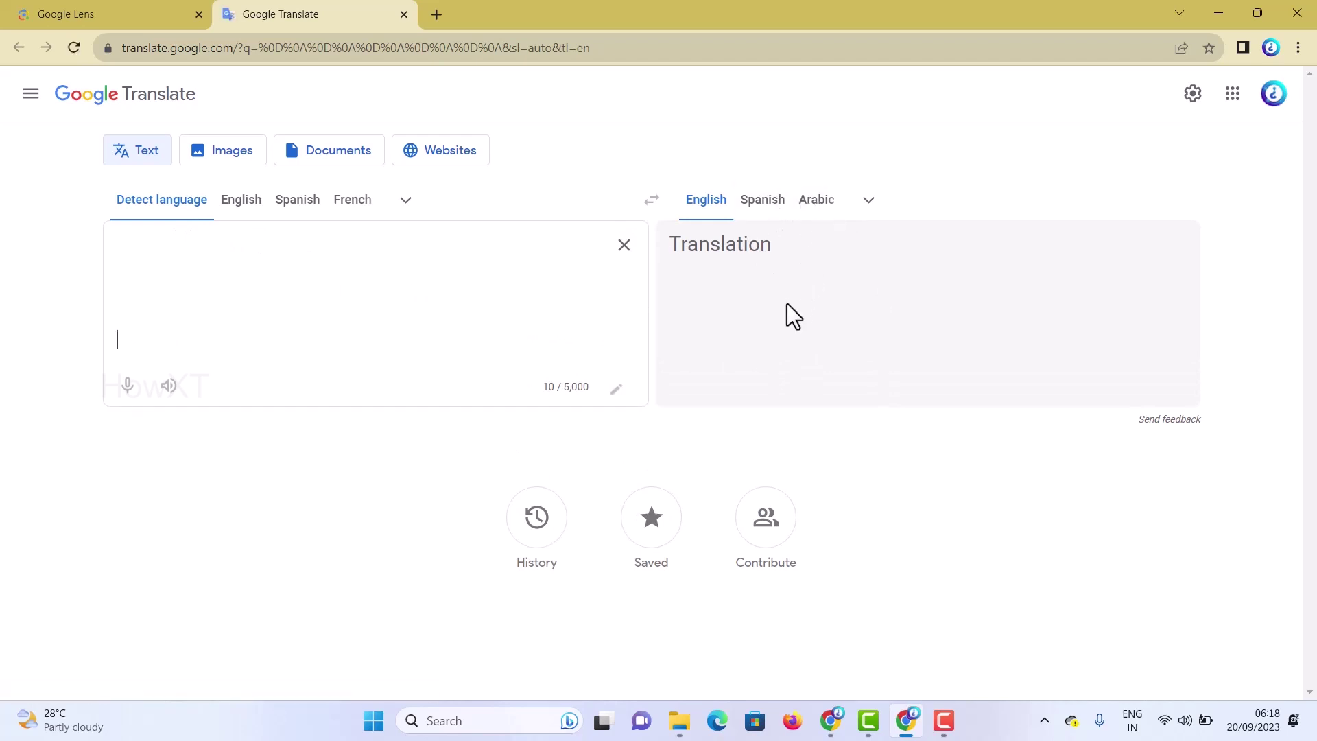
In the first tab, go to the Google home page and reopen the Lens panel.
left_click(60, 5)
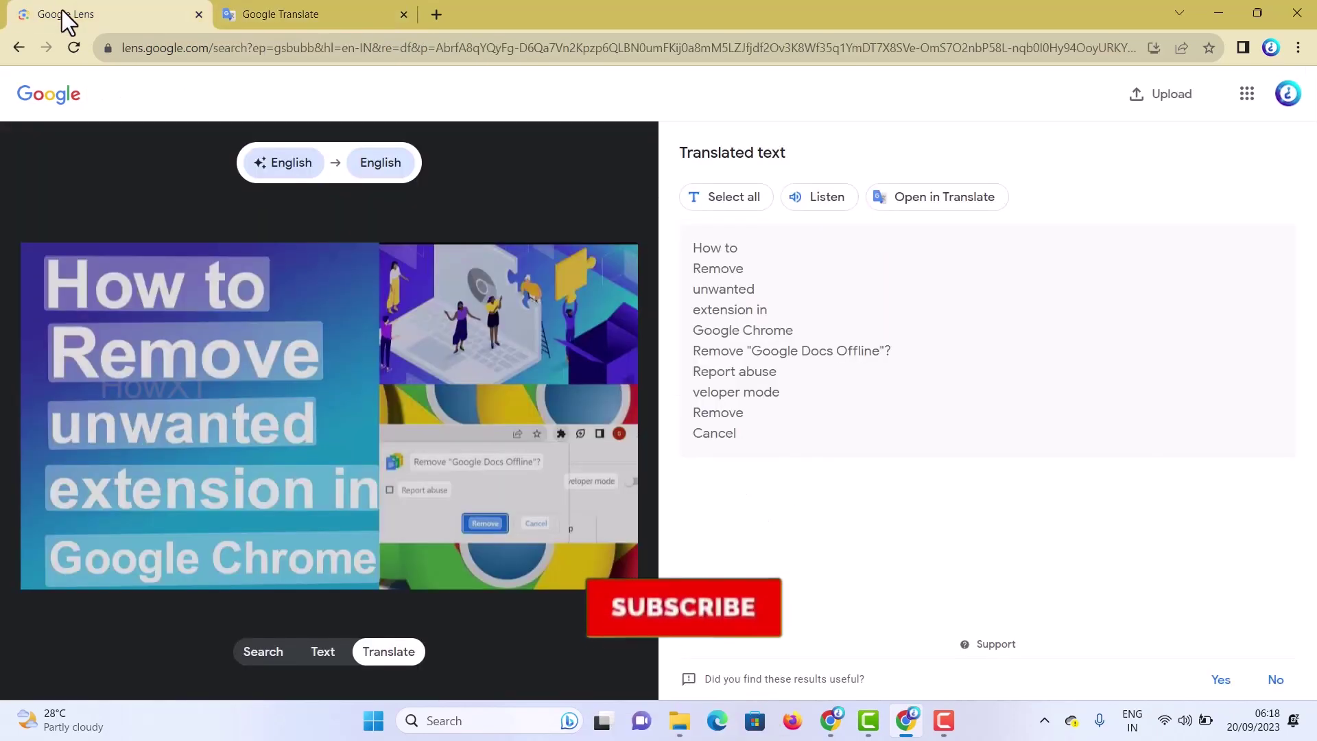
left_click(33, 99)
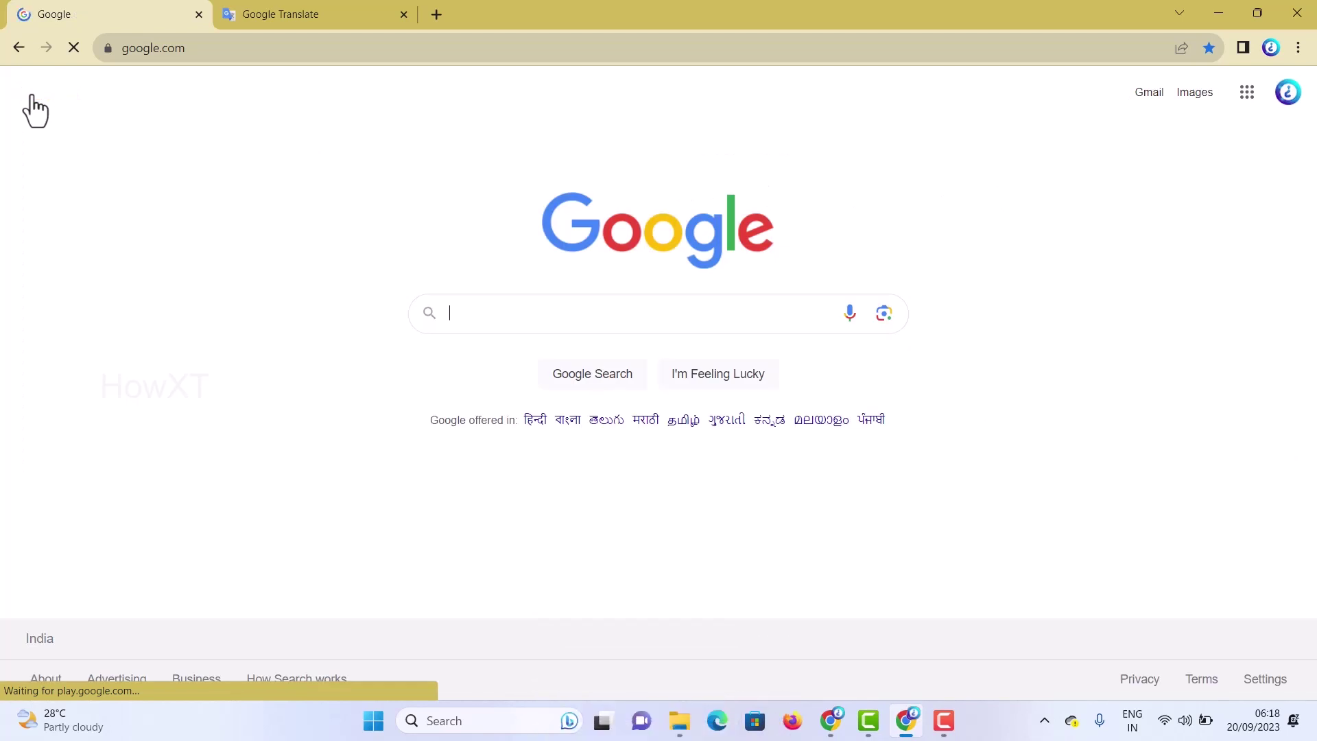
left_click(884, 314)
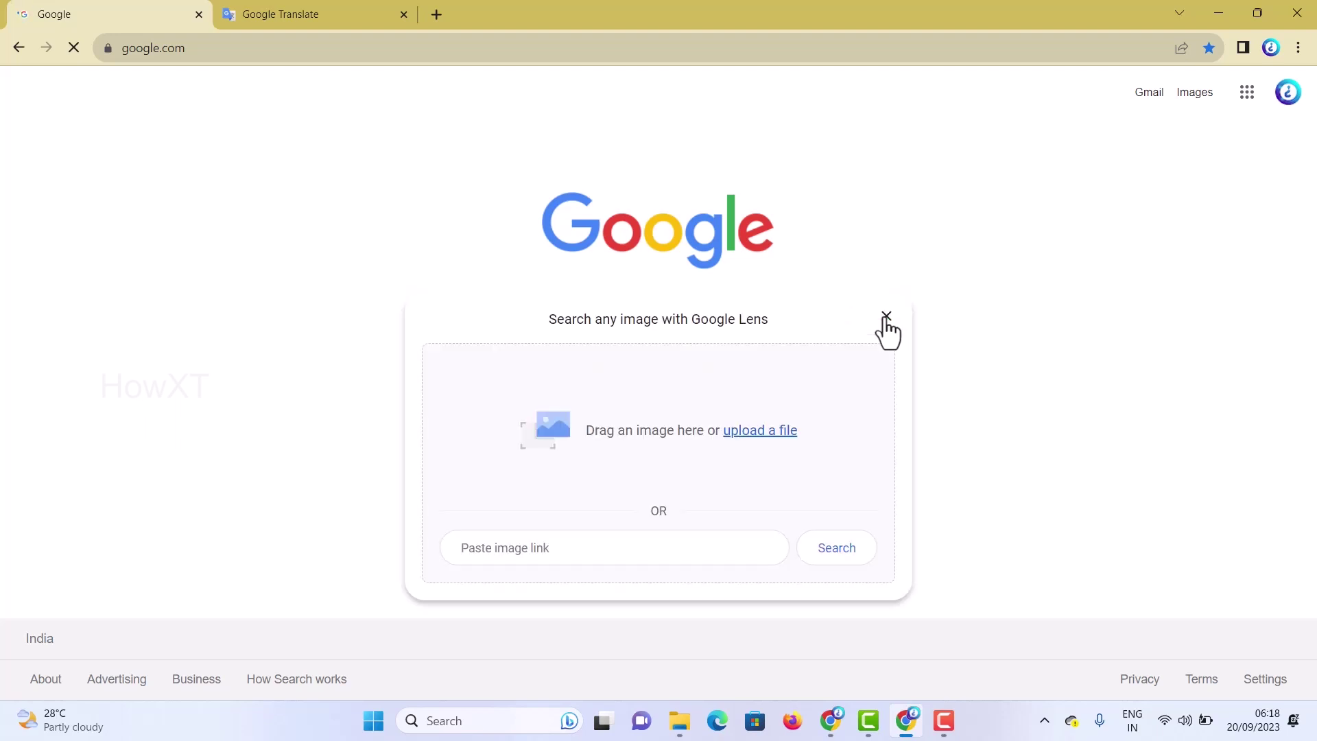
Pick the rm405-b03-mockup chair photo from the Downloads file list.
left_click(549, 554)
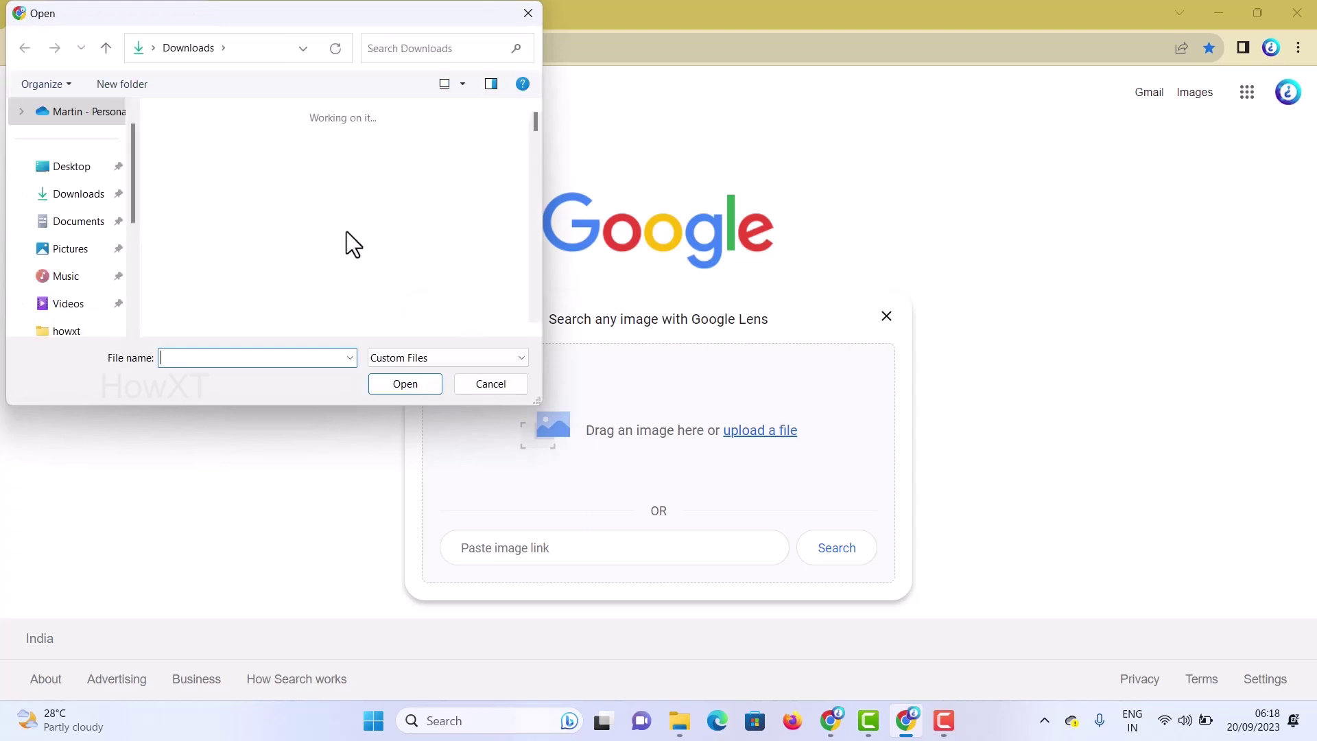
scroll(346, 230, "down", 8)
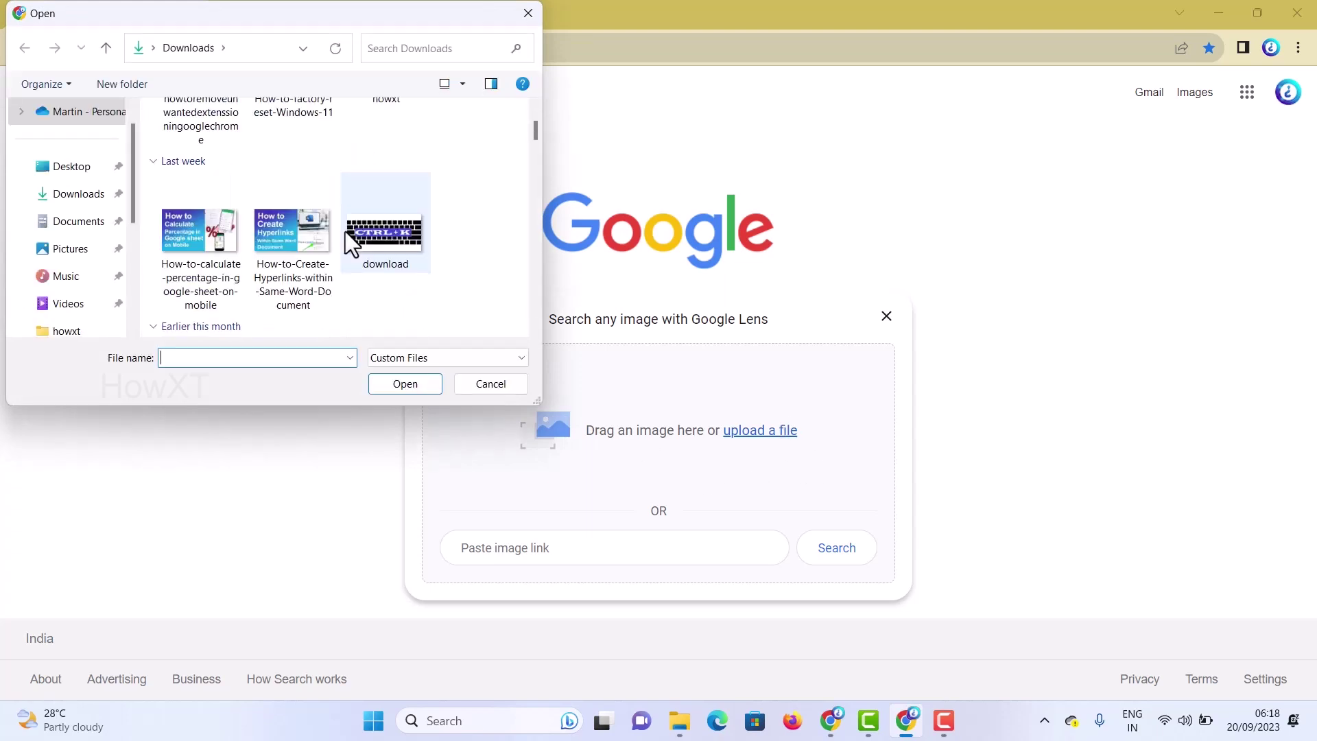
scroll(343, 233, "down", 10)
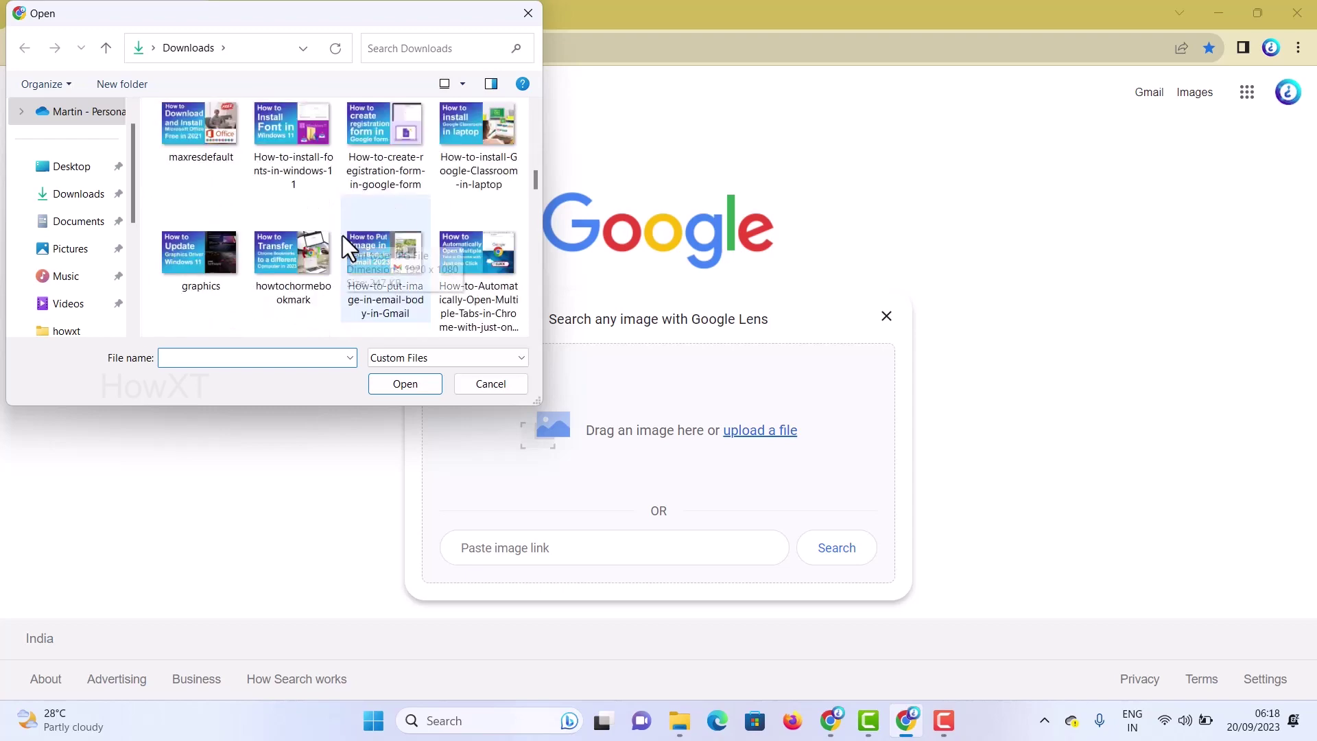
scroll(343, 236, "down", 2)
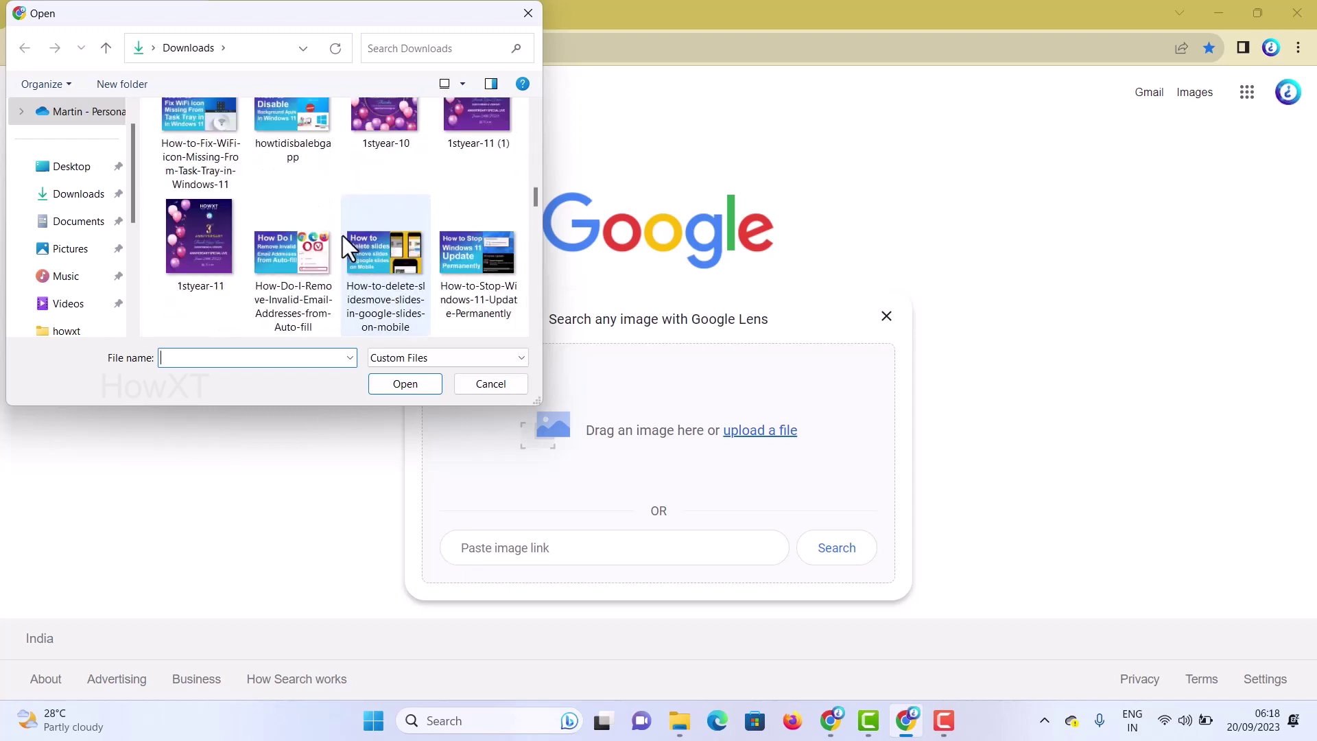
scroll(342, 236, "down", 6)
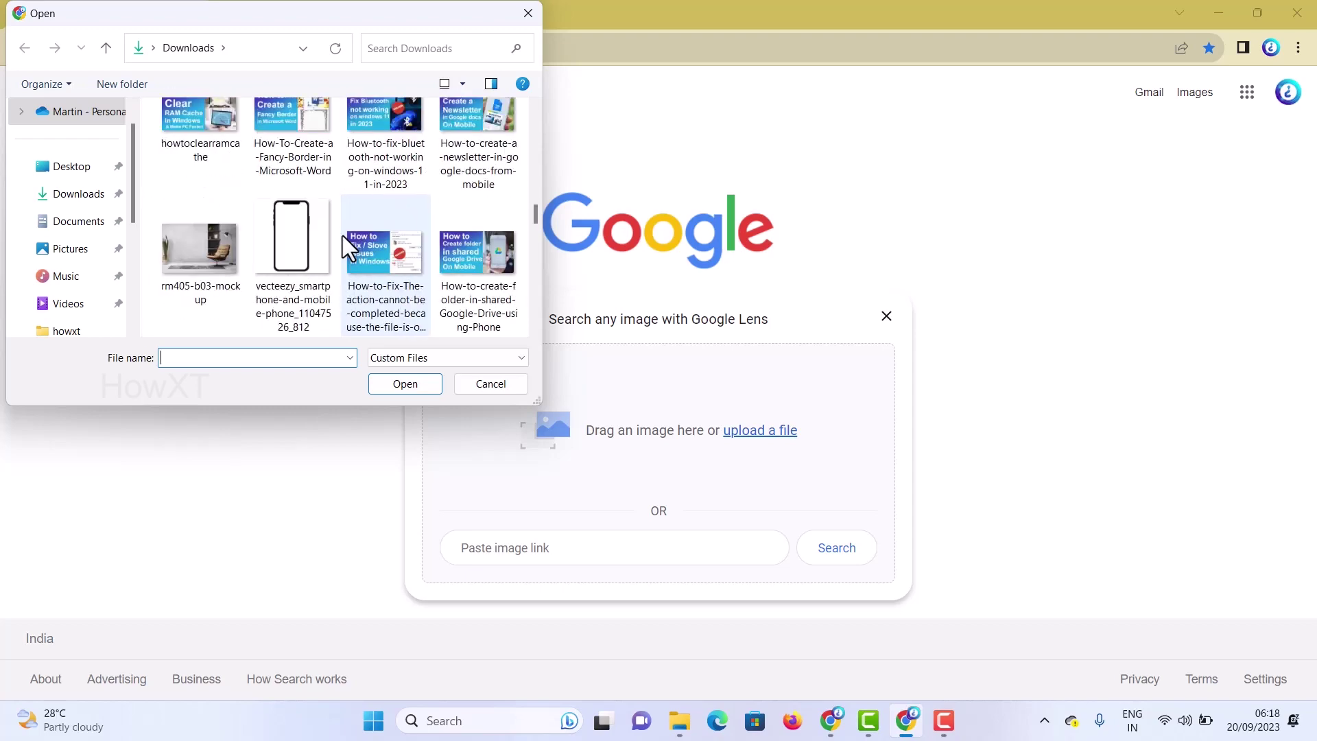
scroll(342, 236, "down", 2)
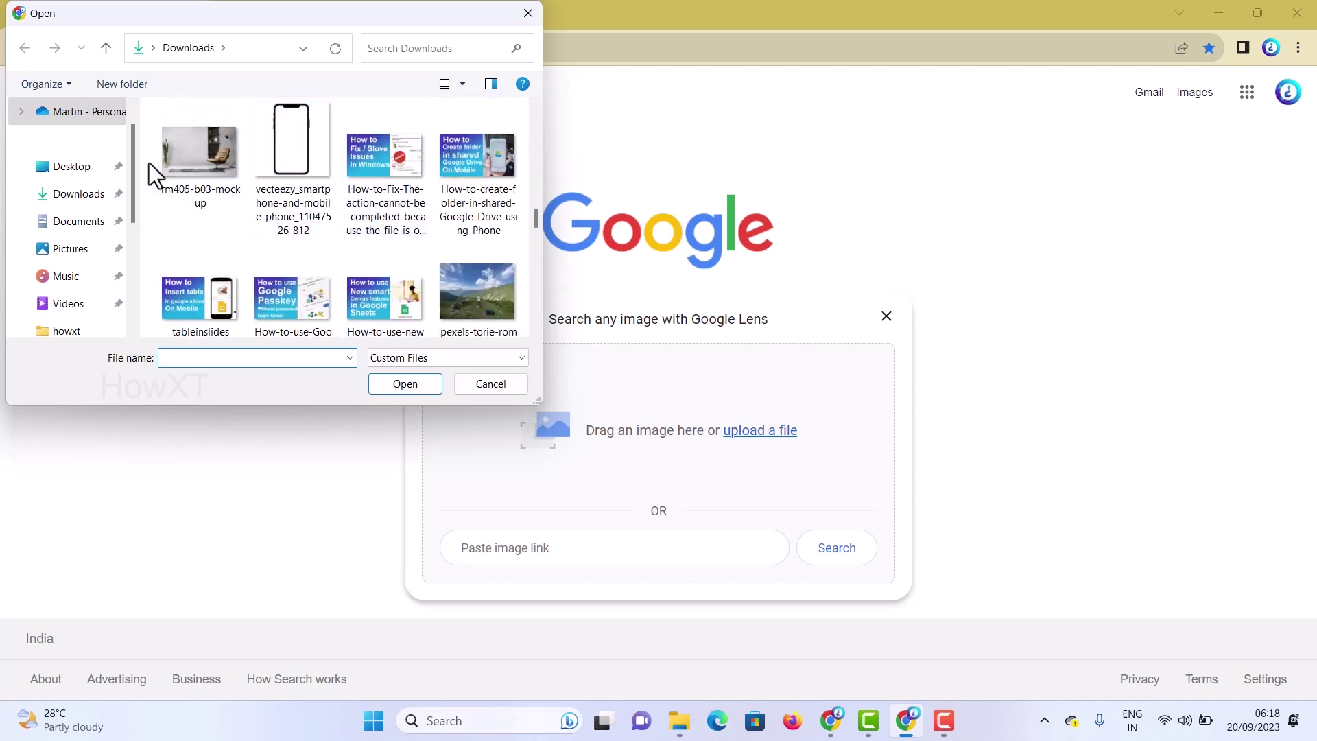
left_click(183, 161)
Upload the rm405-b03-mockup photo, browse its product matches, and check it for text.
left_click(385, 376)
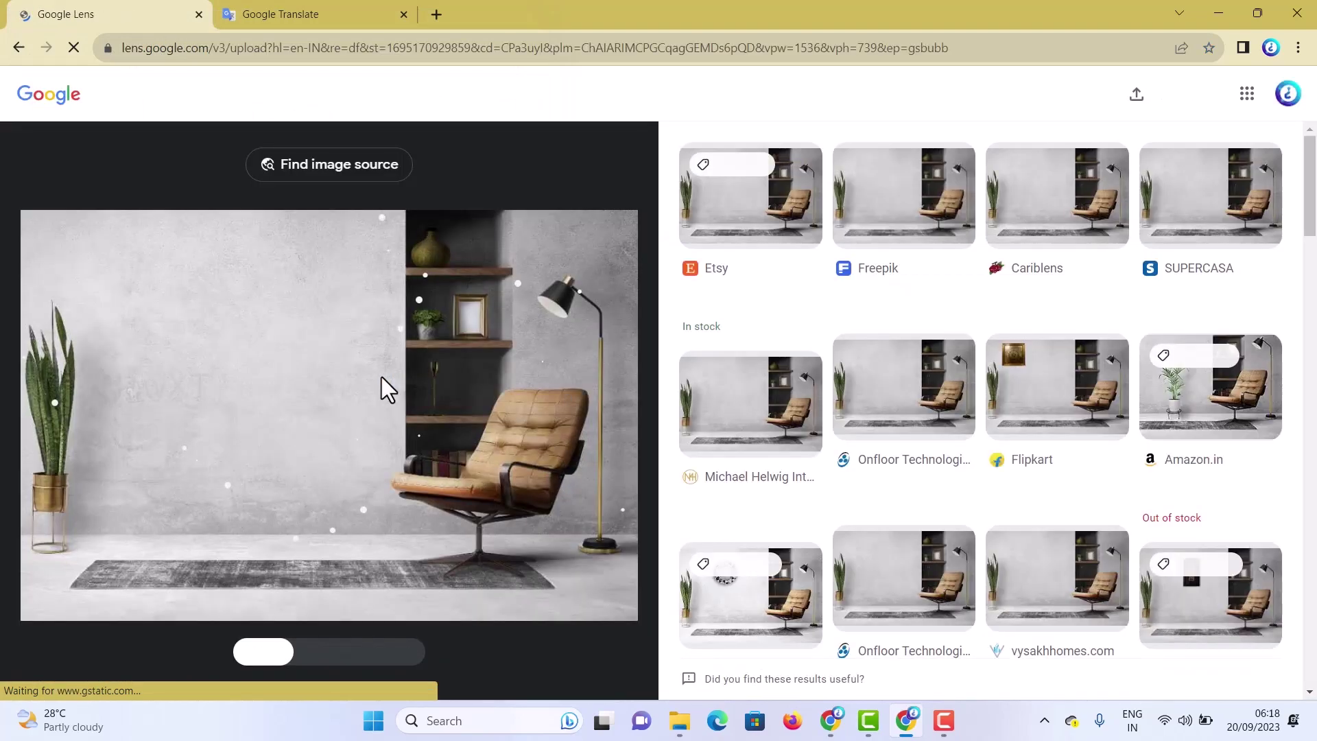
scroll(914, 439, "down", 3)
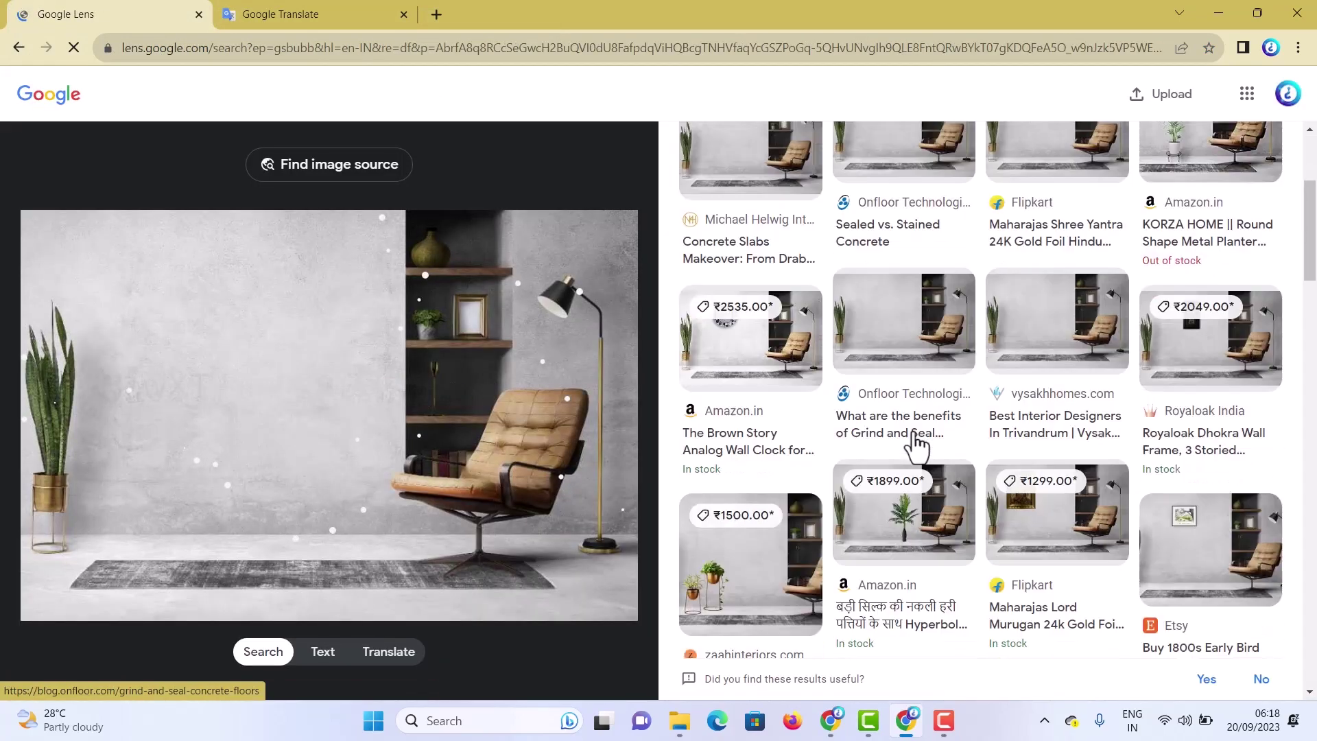
scroll(916, 446, "down", 2)
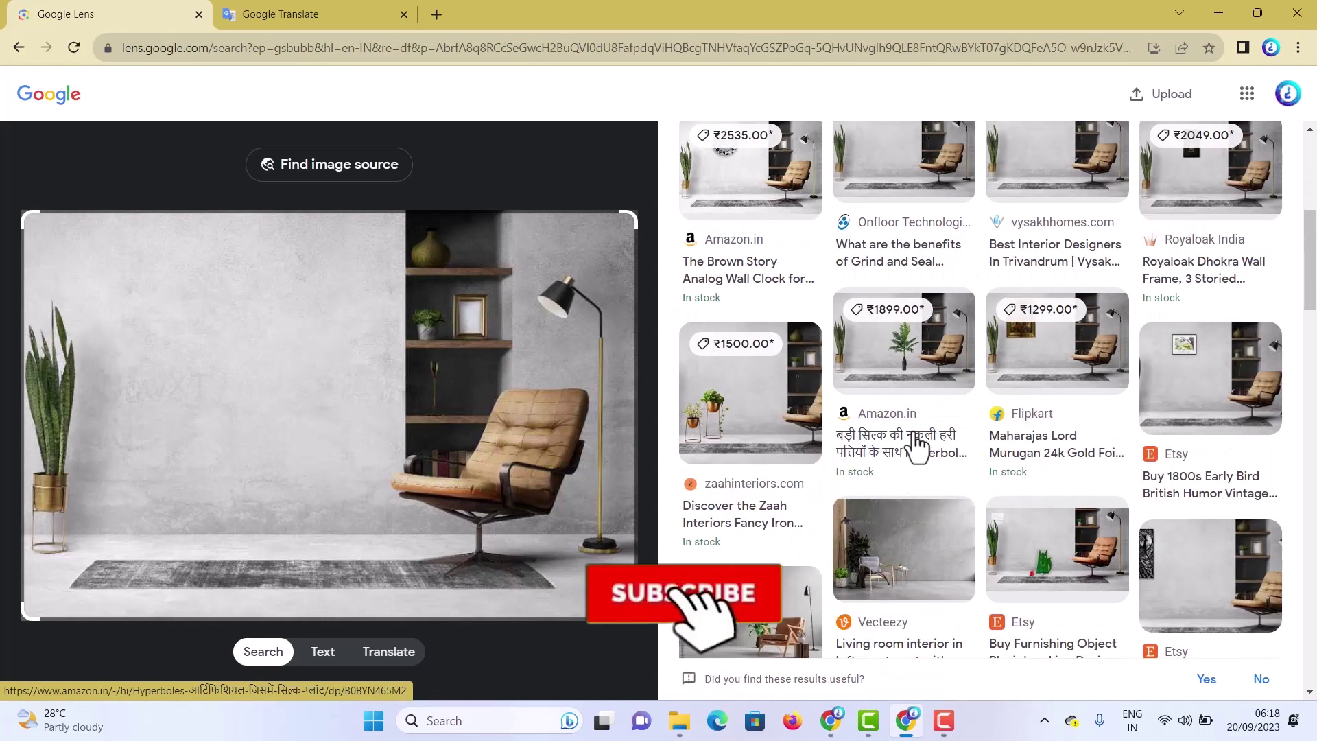
scroll(916, 446, "down", 1)
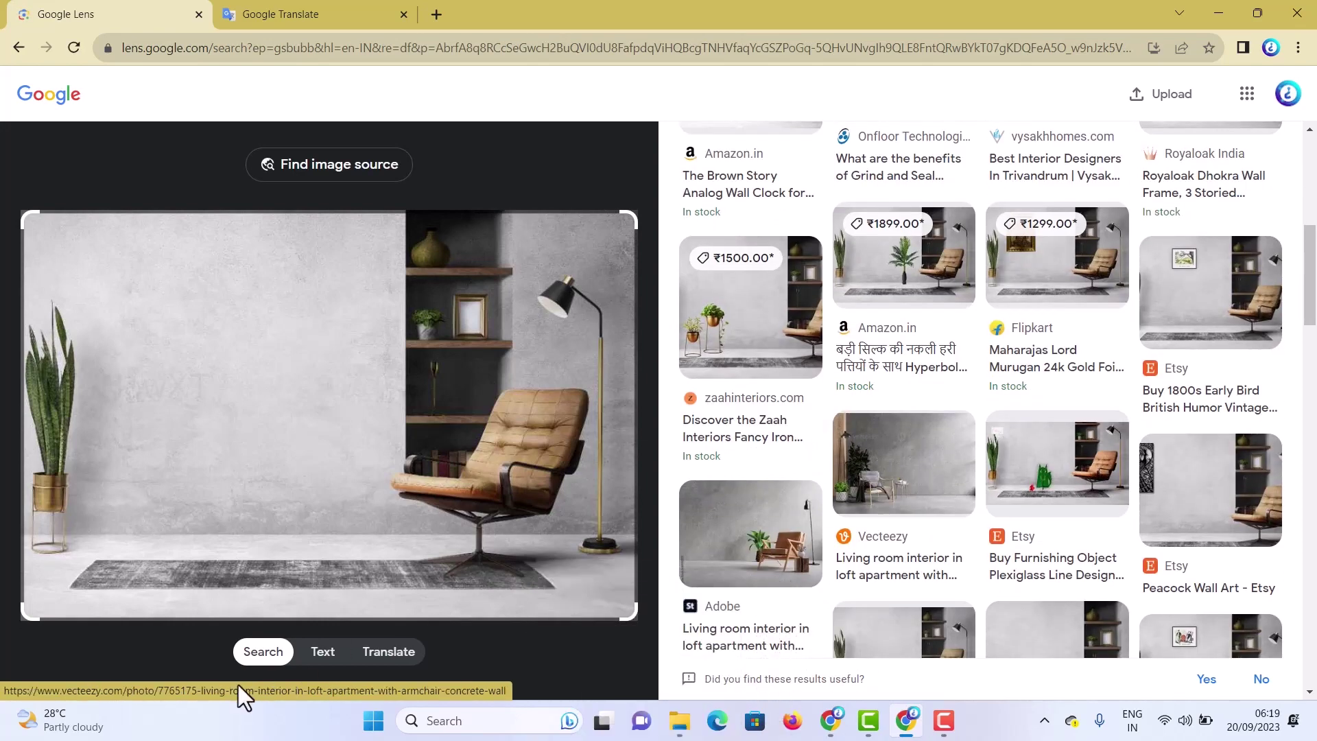
left_click(327, 655)
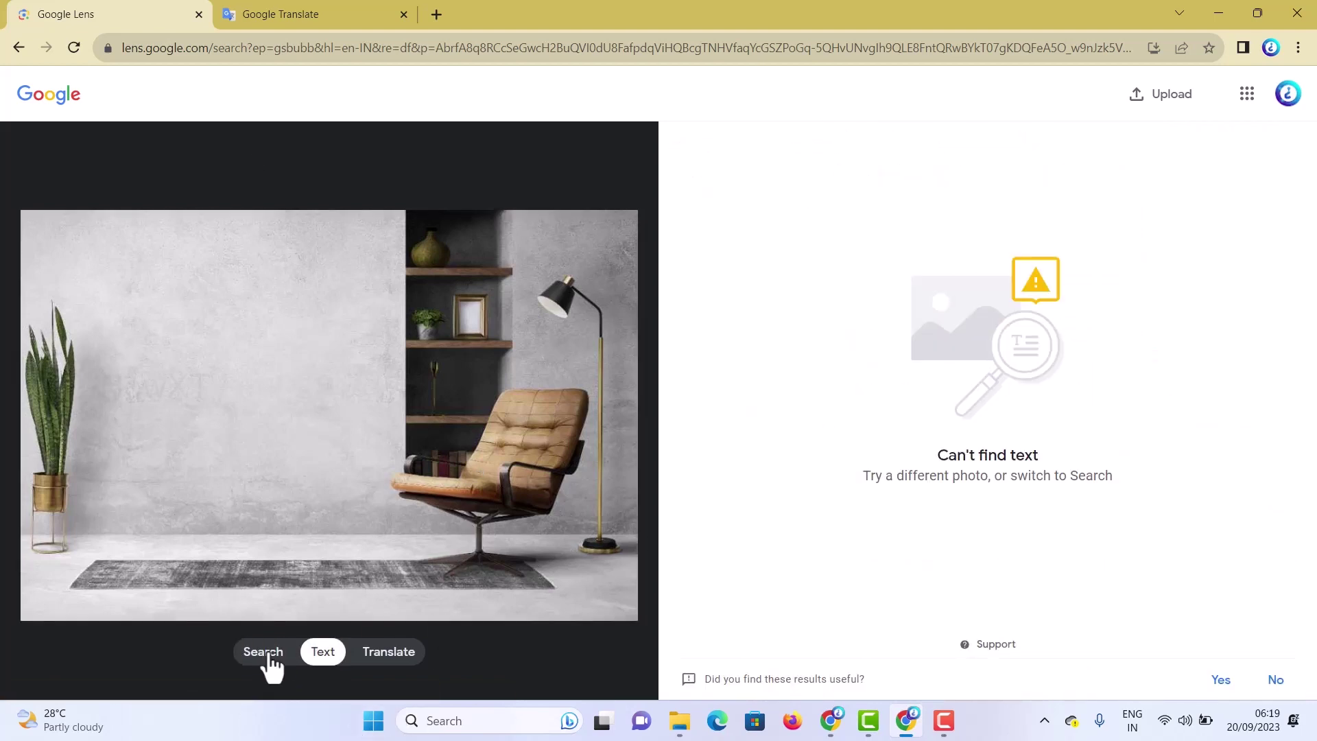
Try Translate on the chair photo, then find its image sources like Freepik and etsy.com.
left_click(387, 657)
left_click(264, 653)
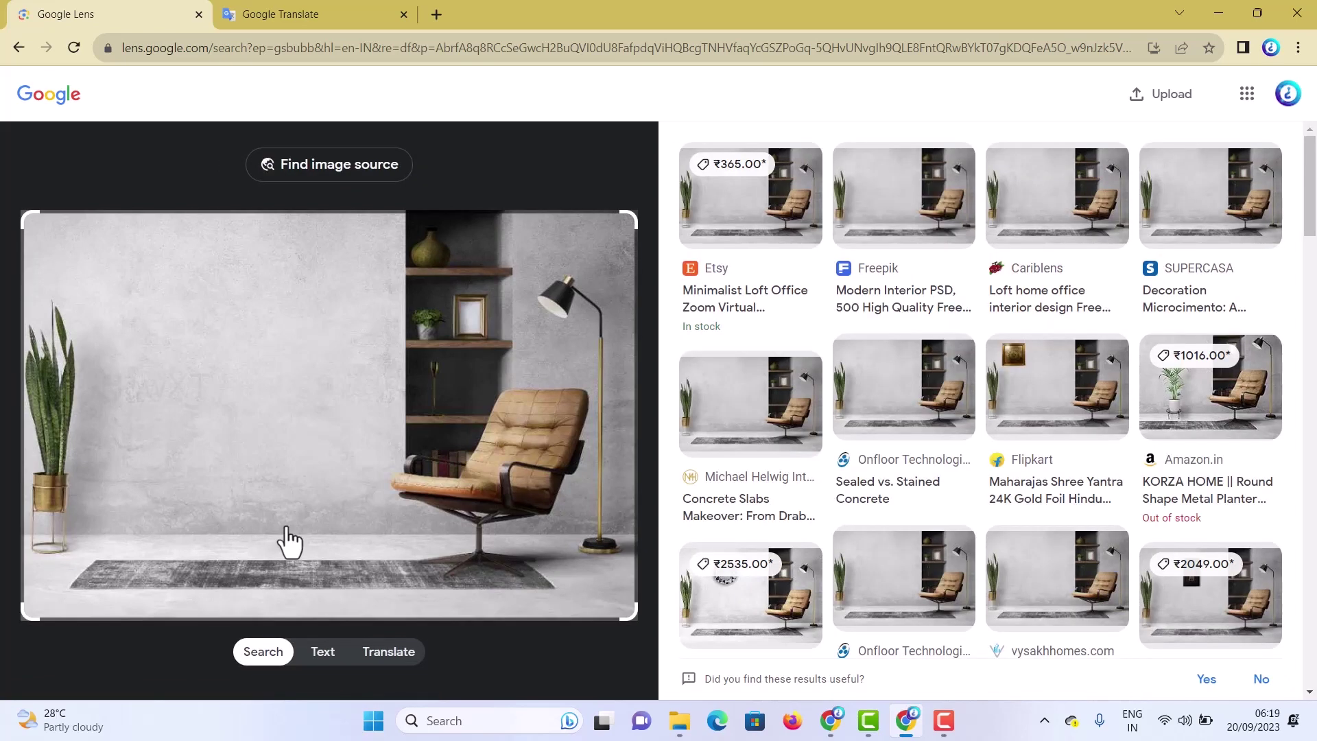
left_click(342, 173)
Return to the Google home page and reopen the Lens search-by-image panel.
left_click(69, 101)
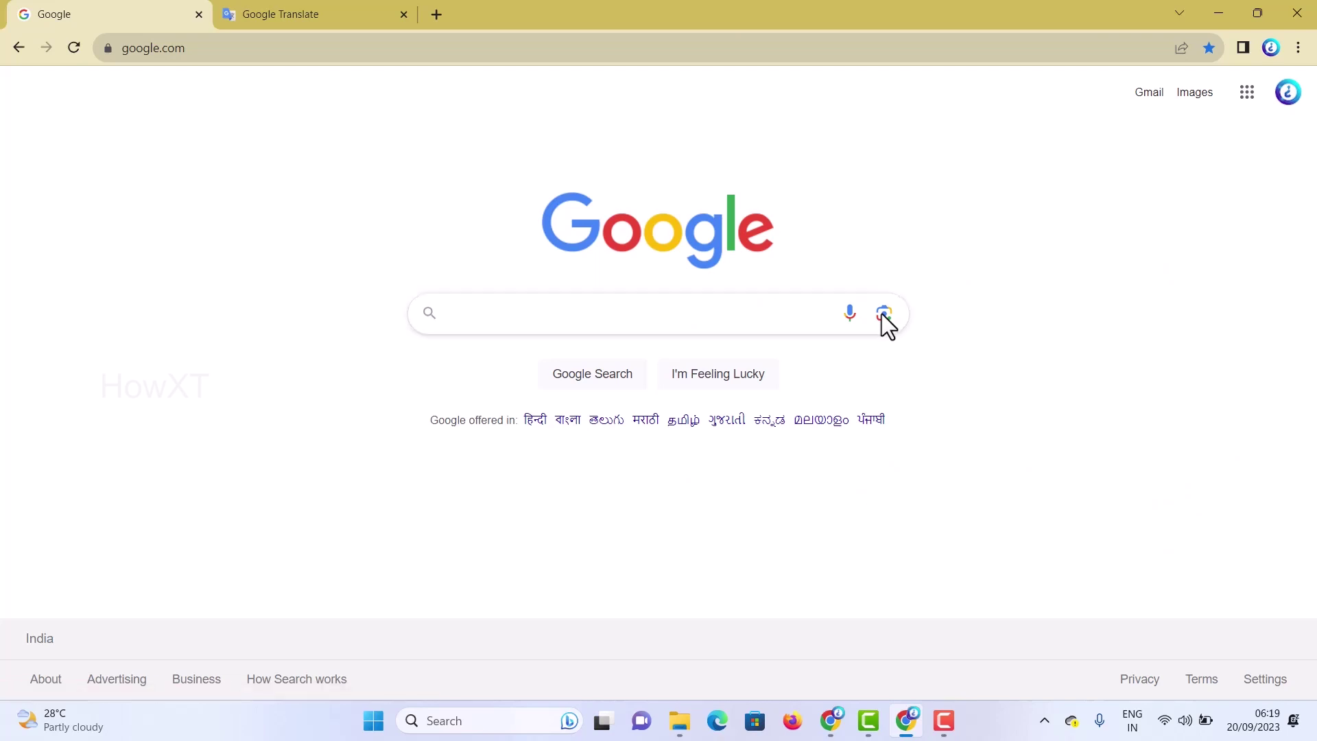
left_click(883, 314)
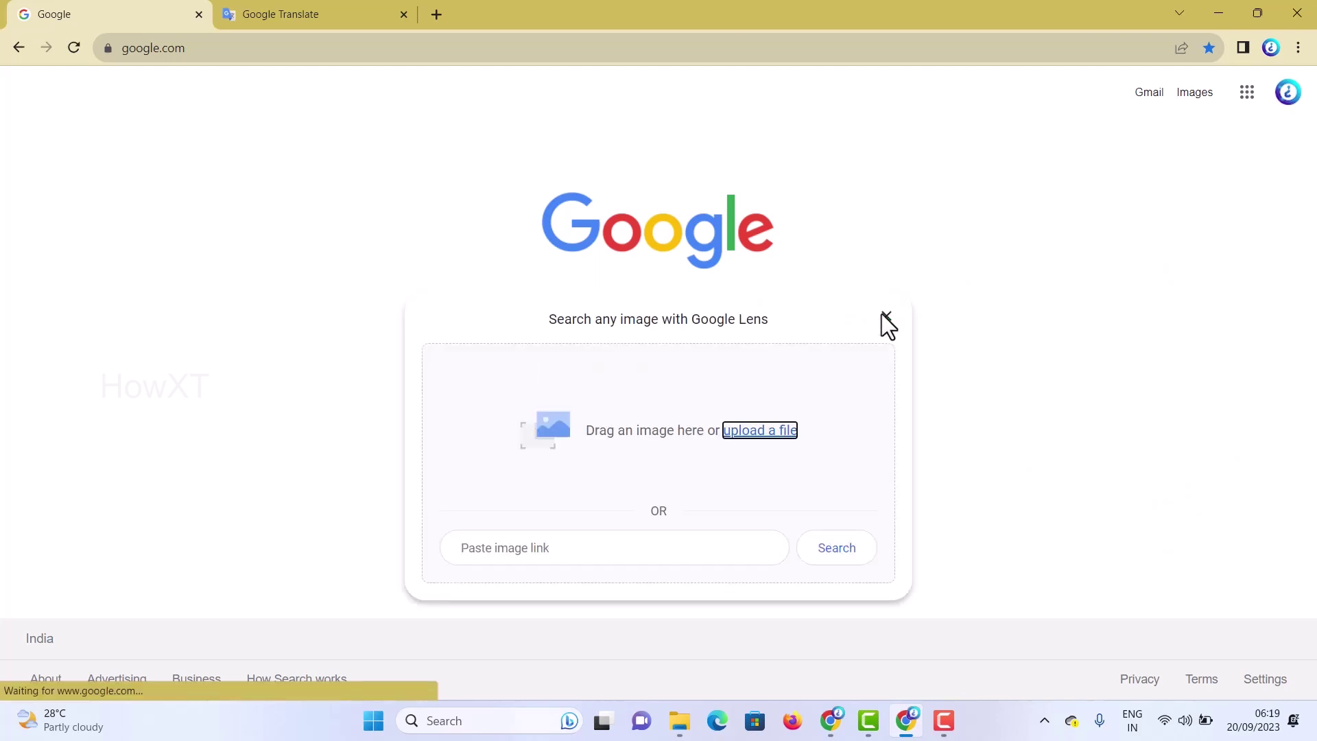